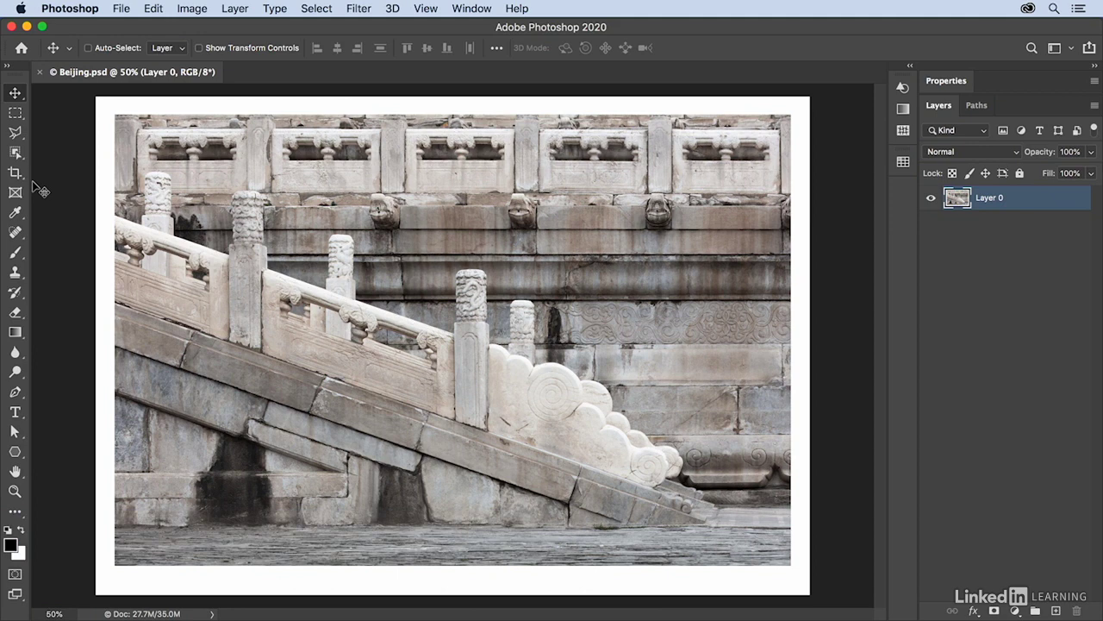
Step: Try a small checkerboard grid in Transparency & Gamut preferences, then cancel without saving
{"action": "left_click", "coordinate": [80, 11]}
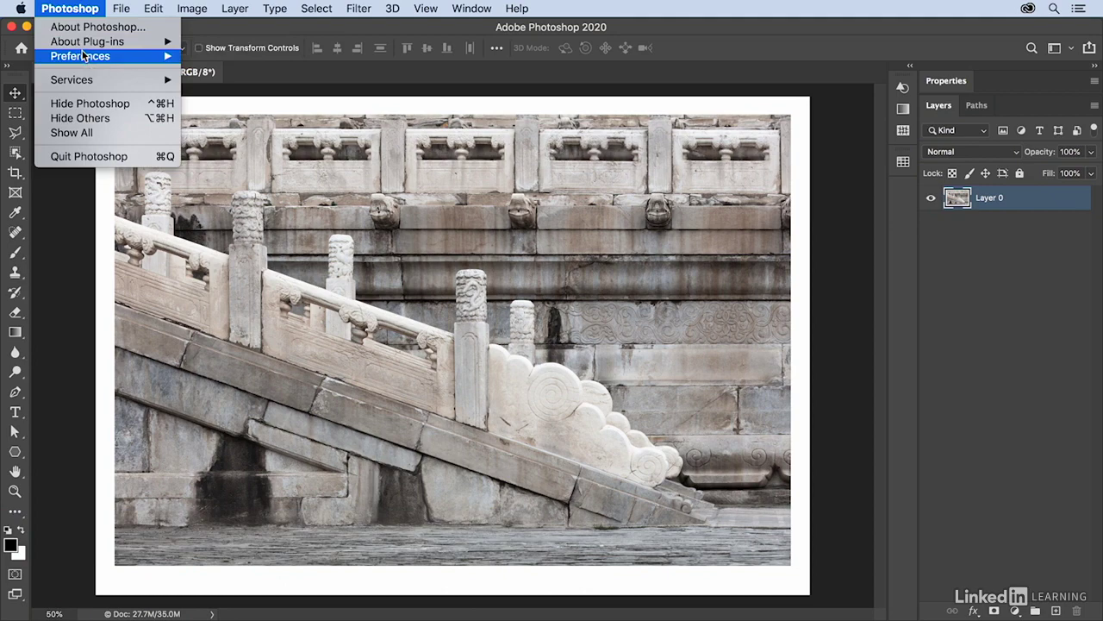
{"action": "mouse_move", "coordinate": [86, 57]}
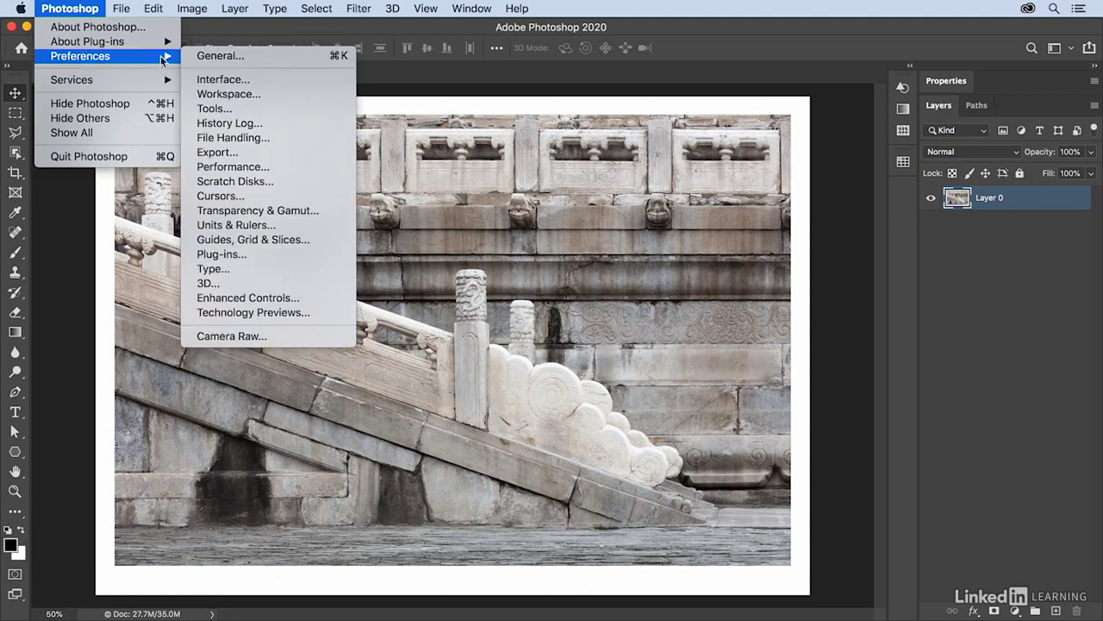
{"action": "left_click", "coordinate": [225, 211]}
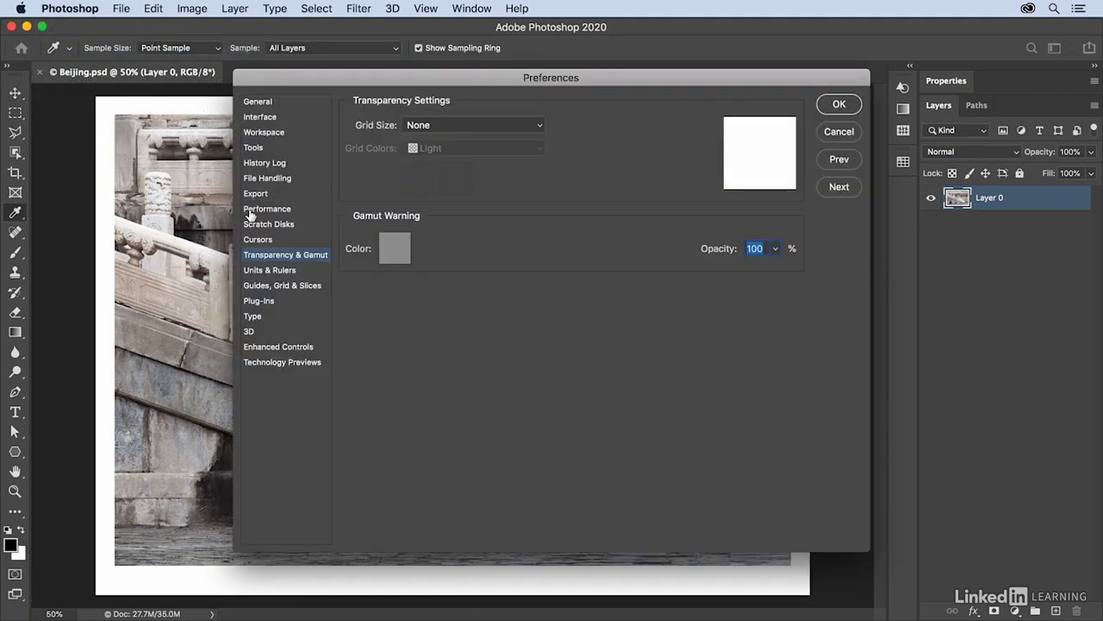
{"action": "left_click", "coordinate": [428, 125]}
{"action": "left_click", "coordinate": [421, 137]}
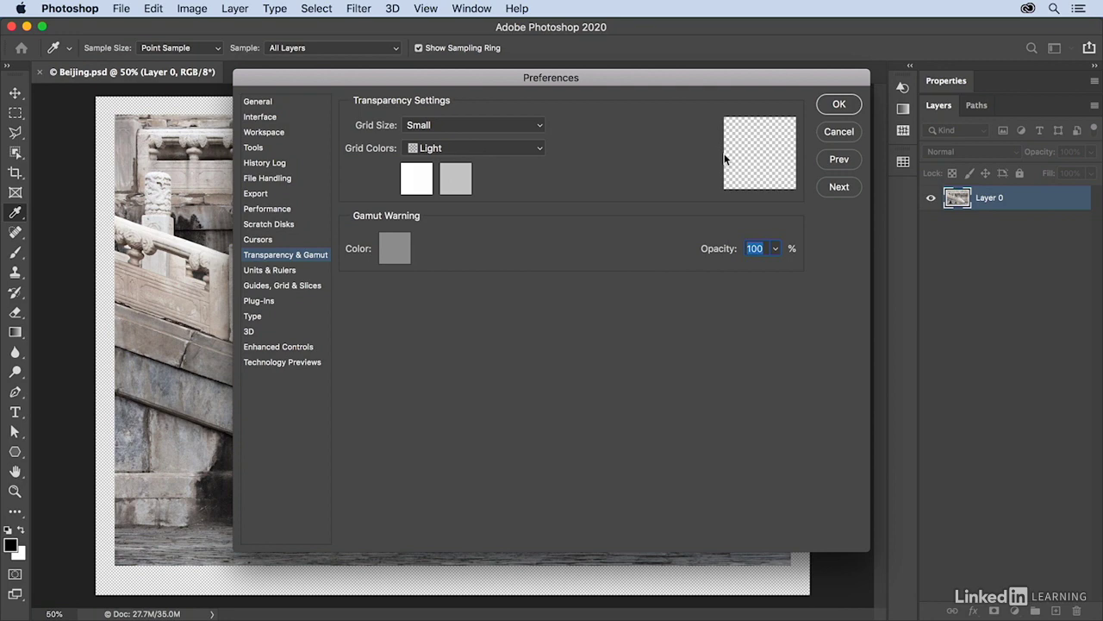
{"action": "left_click", "coordinate": [833, 132]}
{"action": "key", "text": "v"}
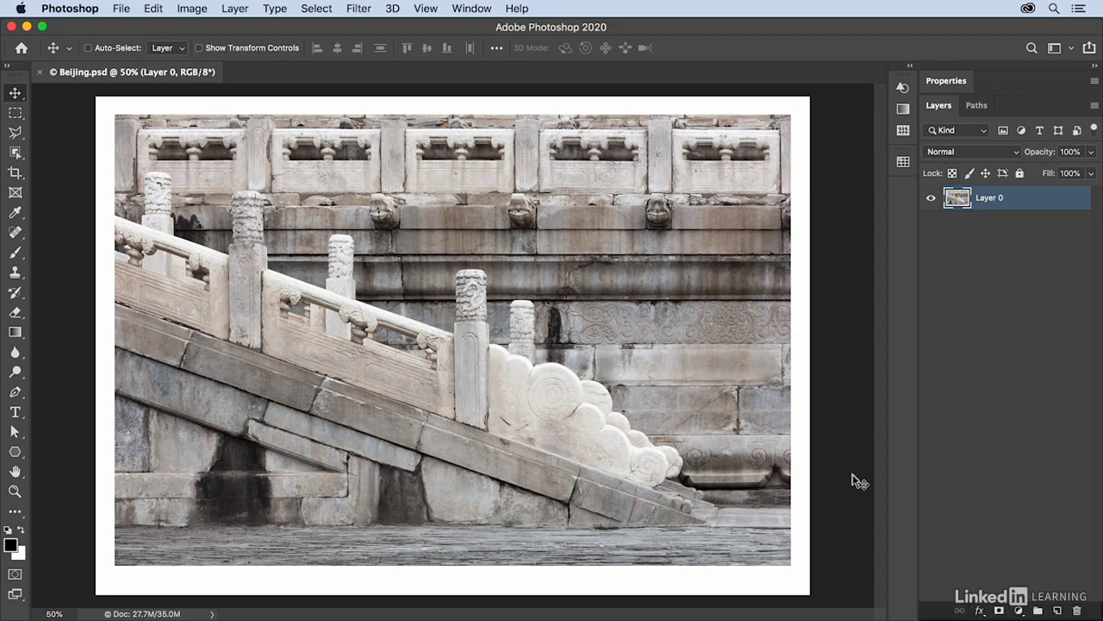
Step: Add a default drop shadow to the photo with 58% opacity and 46 px distance
{"action": "left_click", "coordinate": [980, 609]}
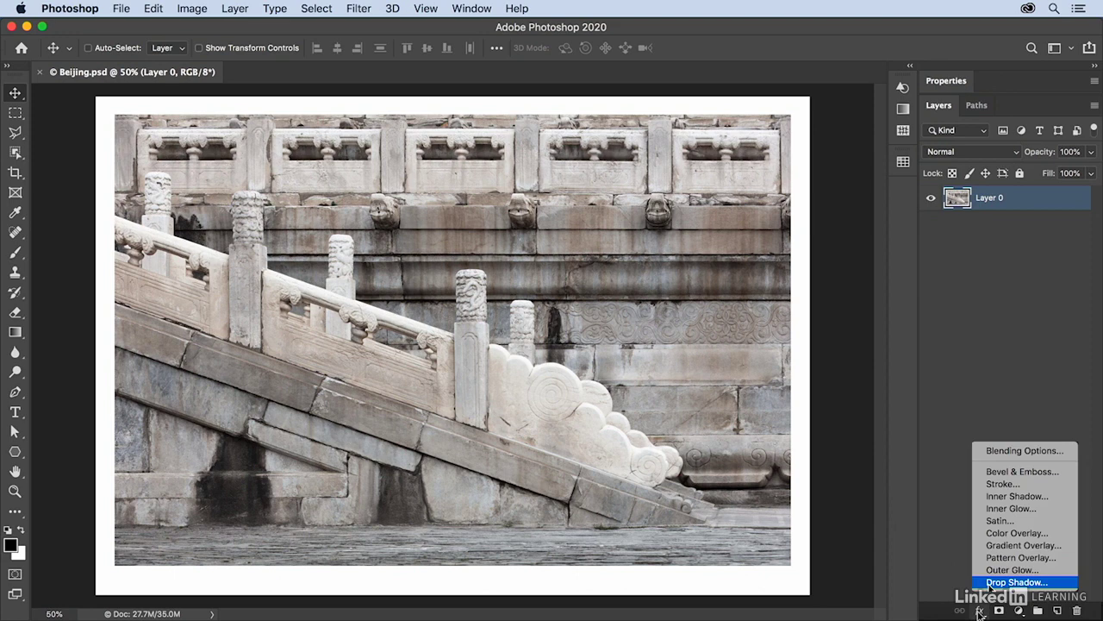
{"action": "left_click", "coordinate": [1000, 583]}
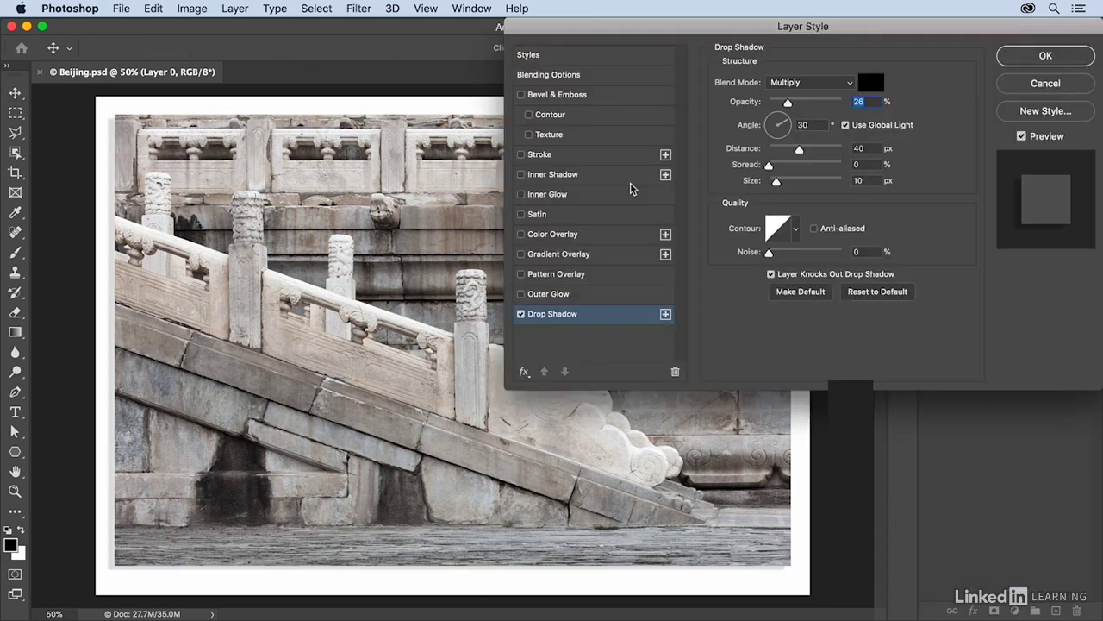
{"action": "left_click", "coordinate": [868, 293]}
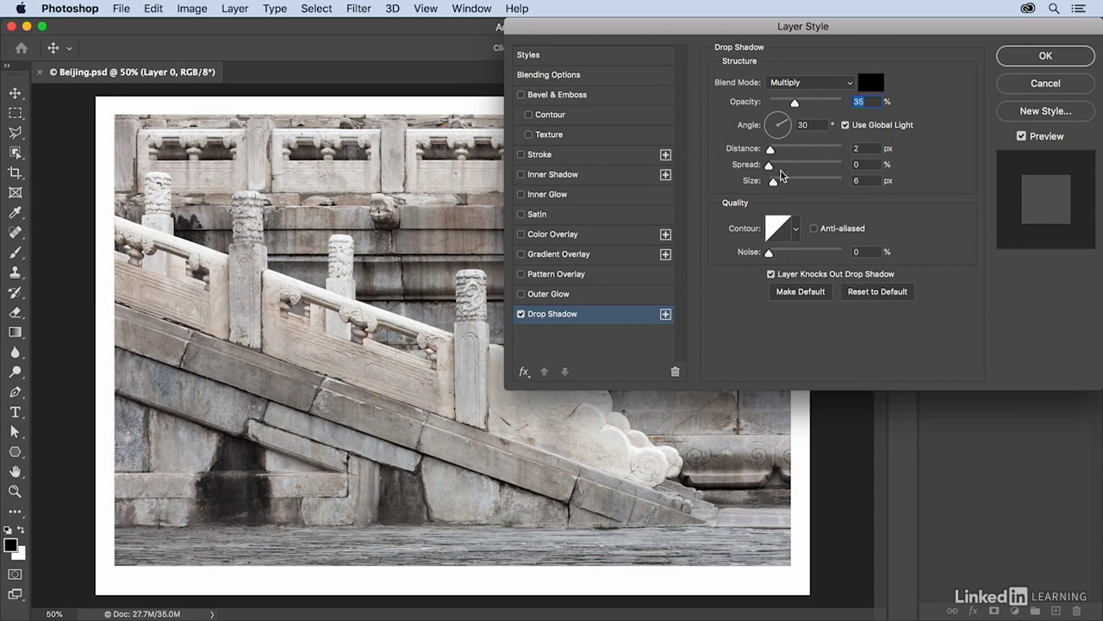
{"action": "left_click_drag", "start_coordinate": [791, 111], "coordinate": [811, 105]}
{"action": "left_click_drag", "start_coordinate": [770, 150], "coordinate": [805, 158]}
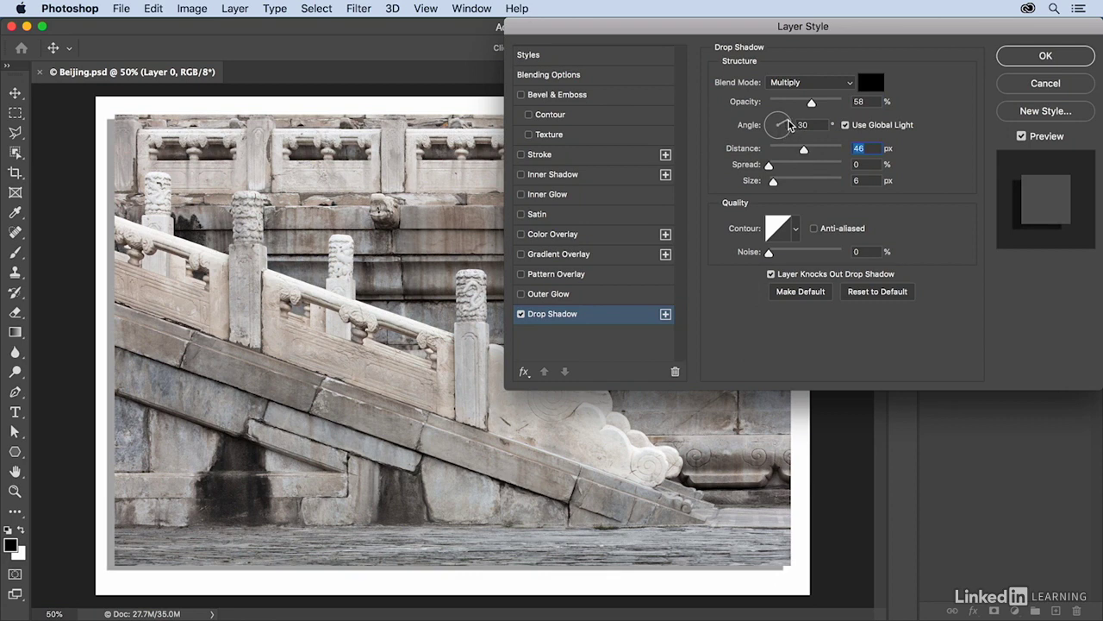
Step: Angle the drop shadow to 129° with 33 px distance, 40 px size and 88% opacity
{"action": "left_click_drag", "start_coordinate": [790, 125], "coordinate": [774, 119]}
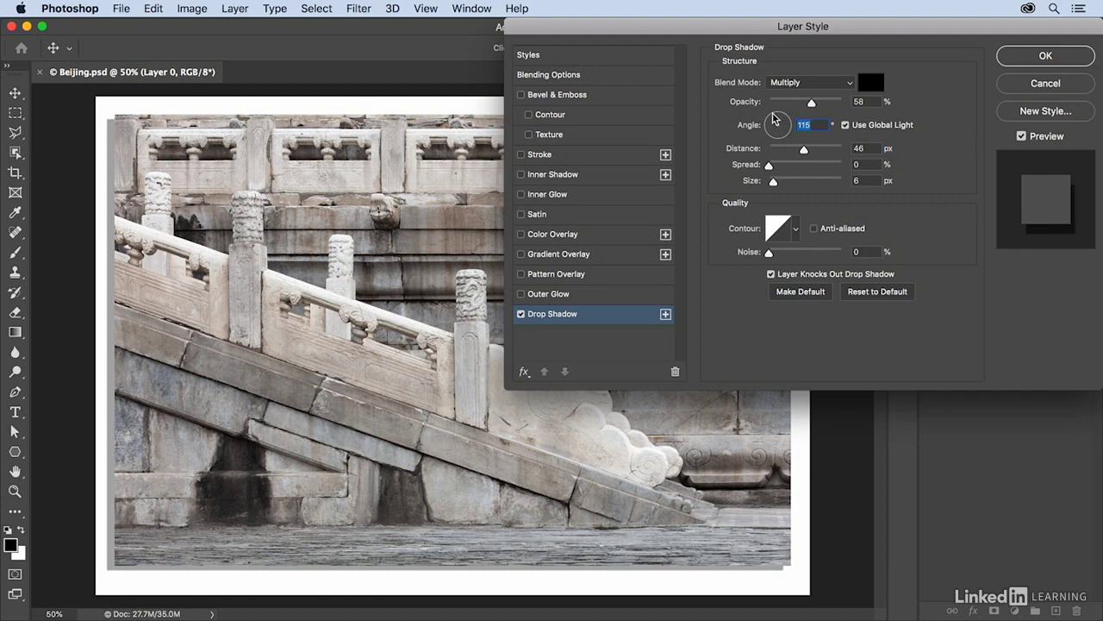
{"action": "mouse_move", "coordinate": [791, 574]}
{"action": "left_mouse_down"}
{"action": "mouse_move", "coordinate": [810, 562]}
{"action": "mouse_move", "coordinate": [812, 583]}
{"action": "mouse_move", "coordinate": [739, 572]}
{"action": "mouse_move", "coordinate": [776, 541]}
{"action": "mouse_move", "coordinate": [789, 572]}
{"action": "left_mouse_up"}
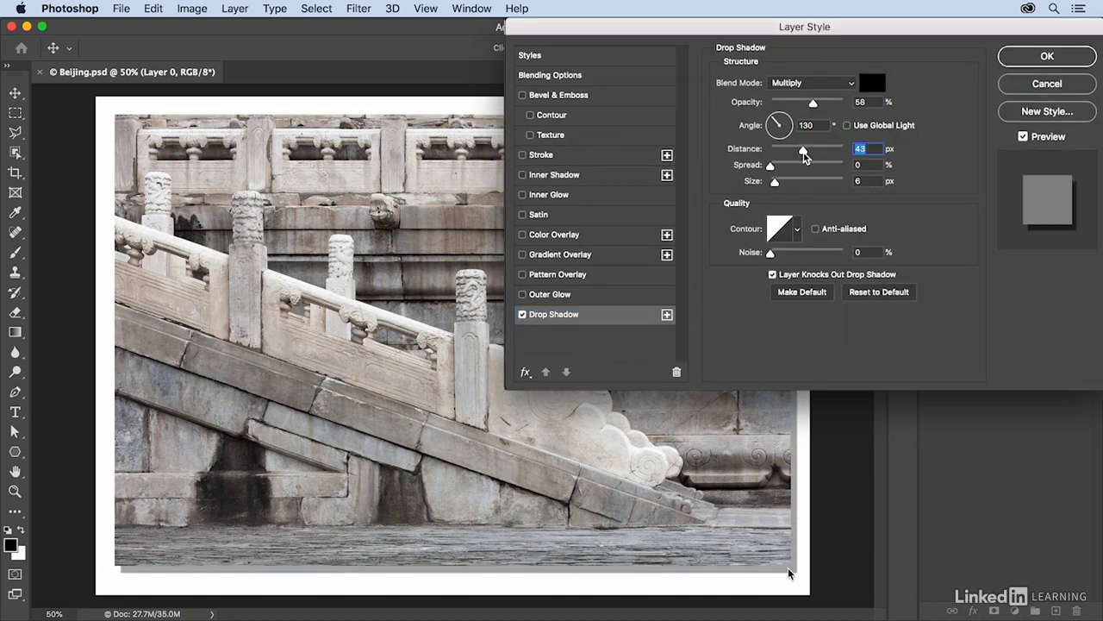
{"action": "left_click_drag", "start_coordinate": [799, 155], "coordinate": [787, 184]}
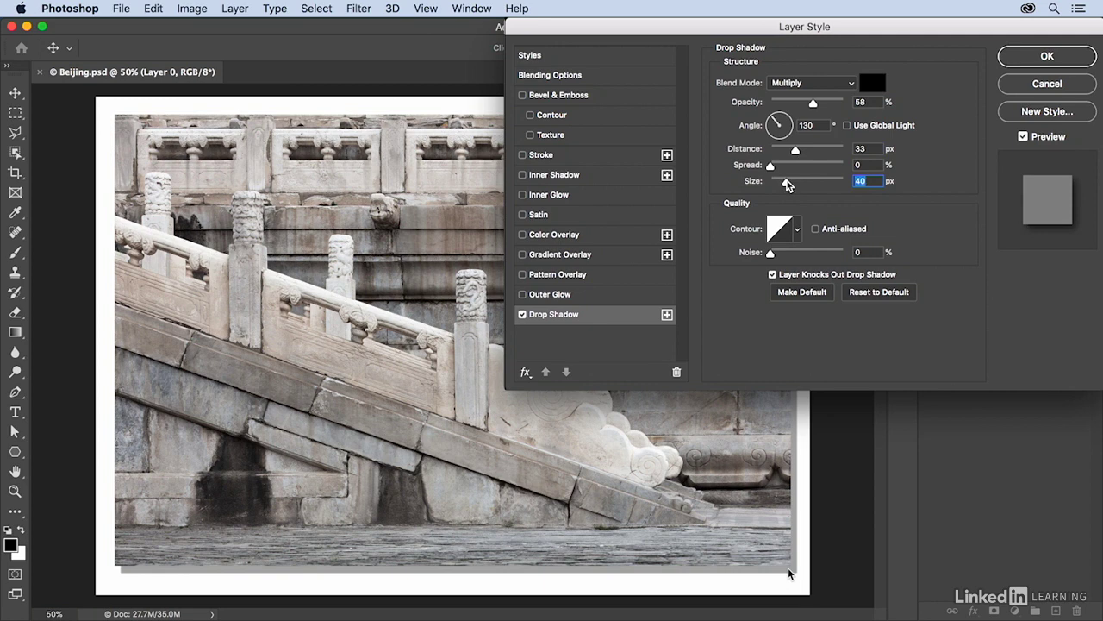
{"action": "left_click_drag", "start_coordinate": [813, 104], "coordinate": [817, 104]}
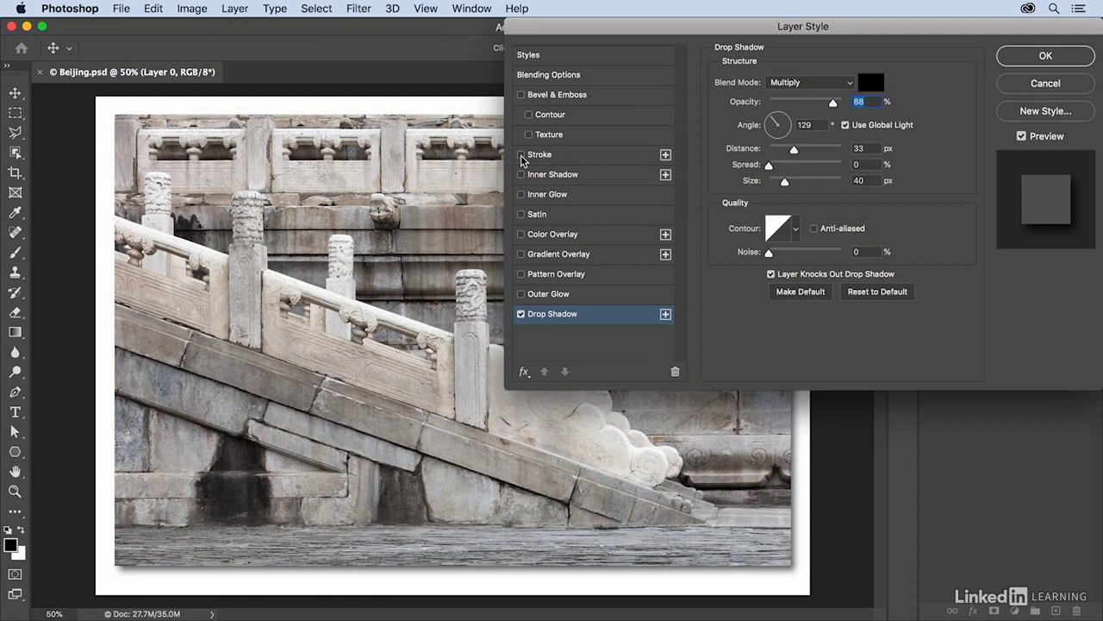
Step: Add a 10 px black stroke, trying Outside before settling on the Inside position
{"action": "left_click", "coordinate": [521, 155]}
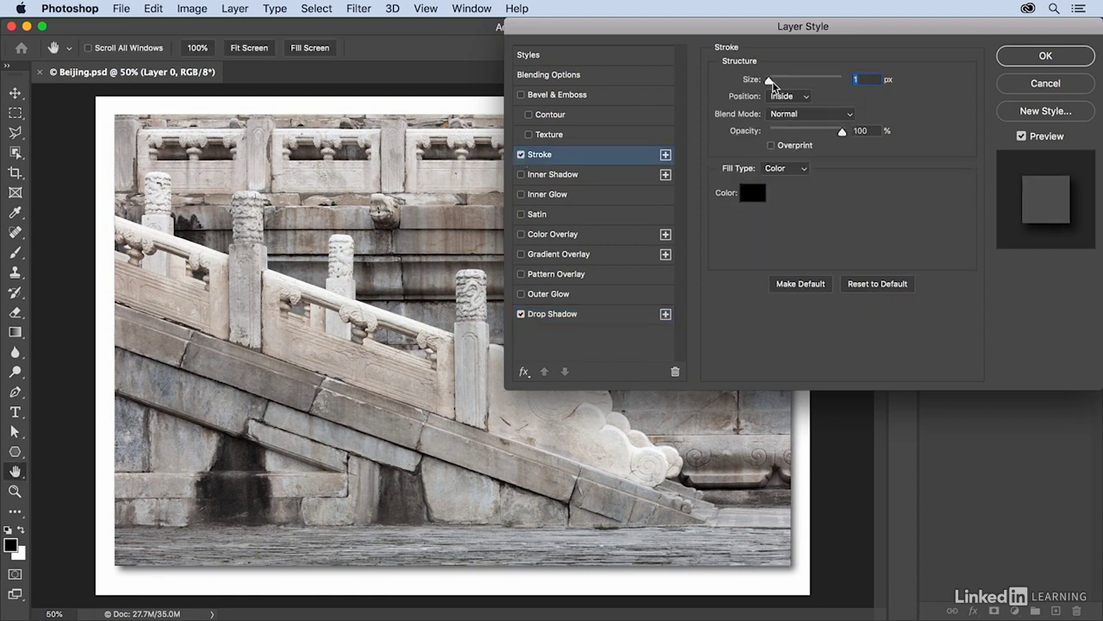
{"action": "type", "text": "10"}
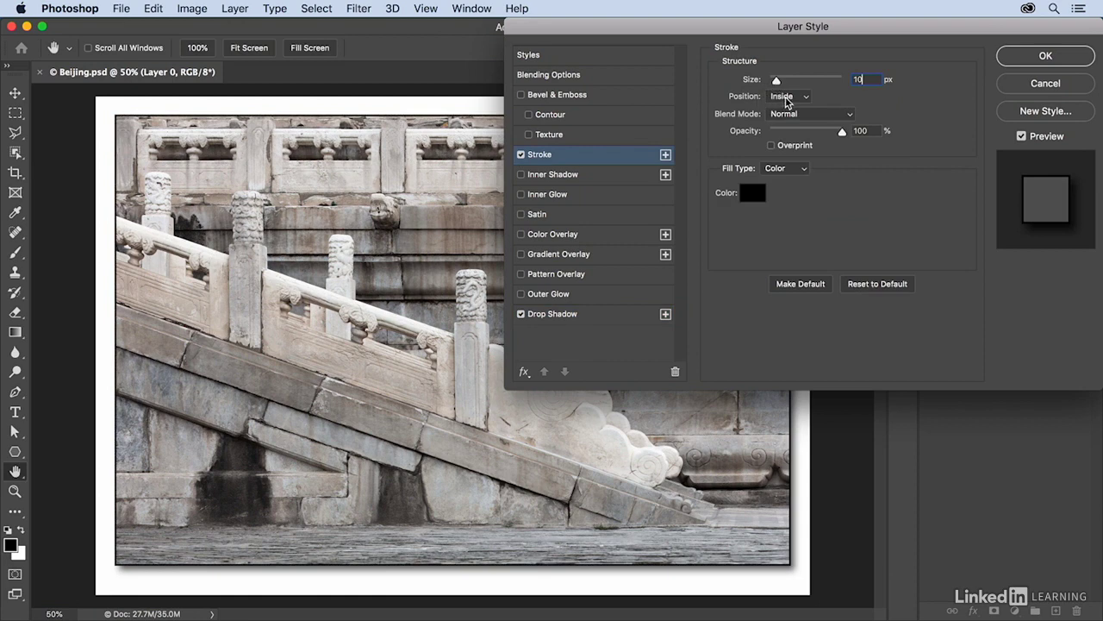
{"action": "left_click", "coordinate": [786, 97]}
{"action": "left_click", "coordinate": [786, 84]}
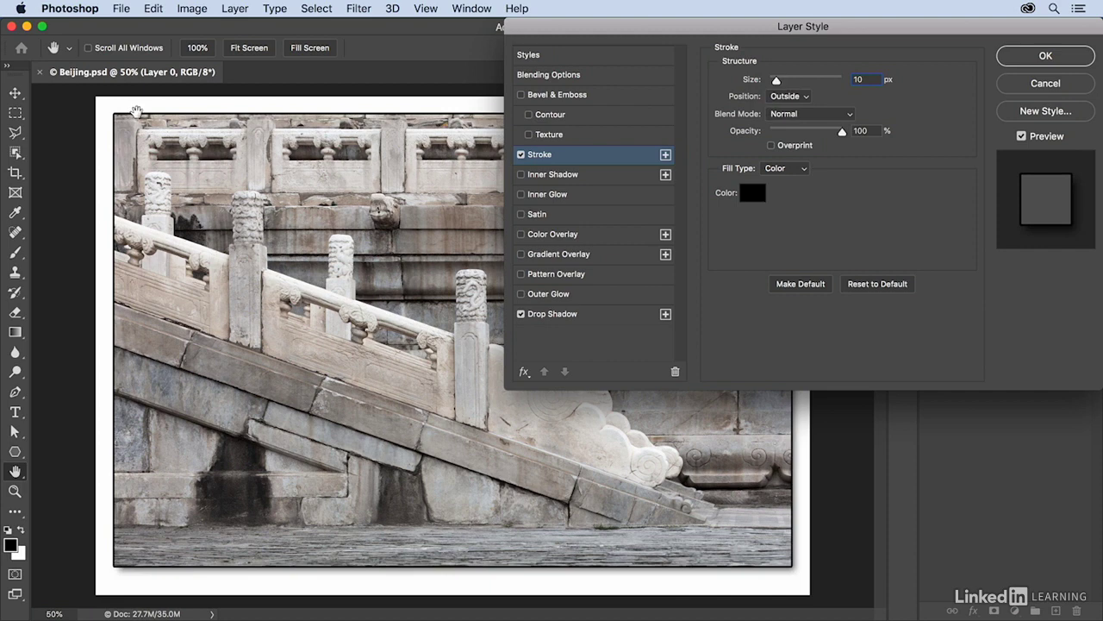
{"action": "left_click", "coordinate": [789, 96]}
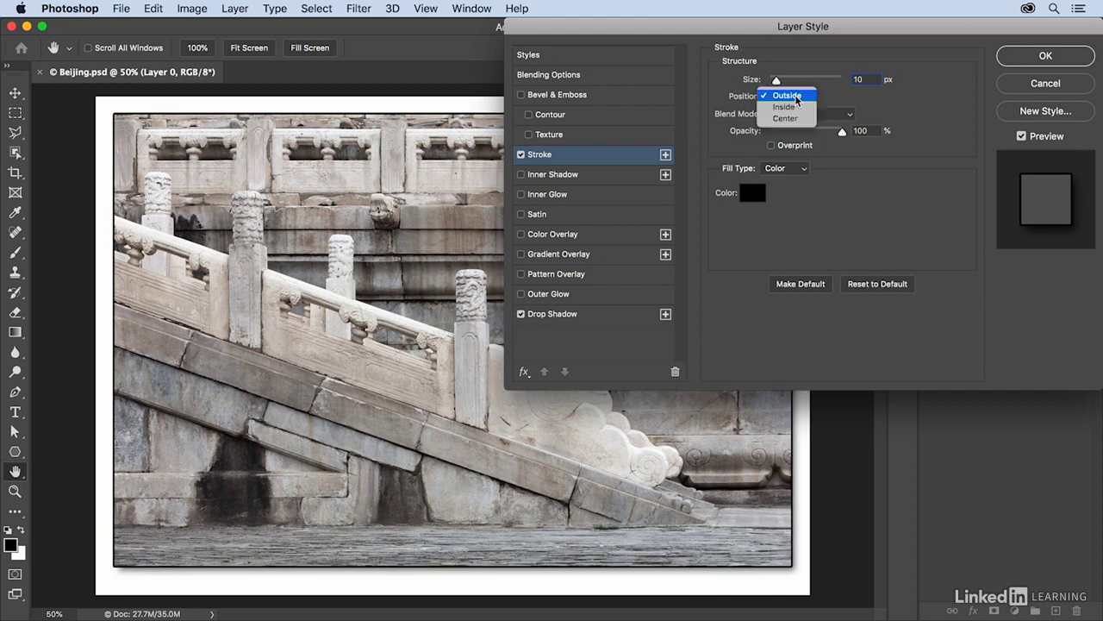
{"action": "left_click", "coordinate": [786, 107]}
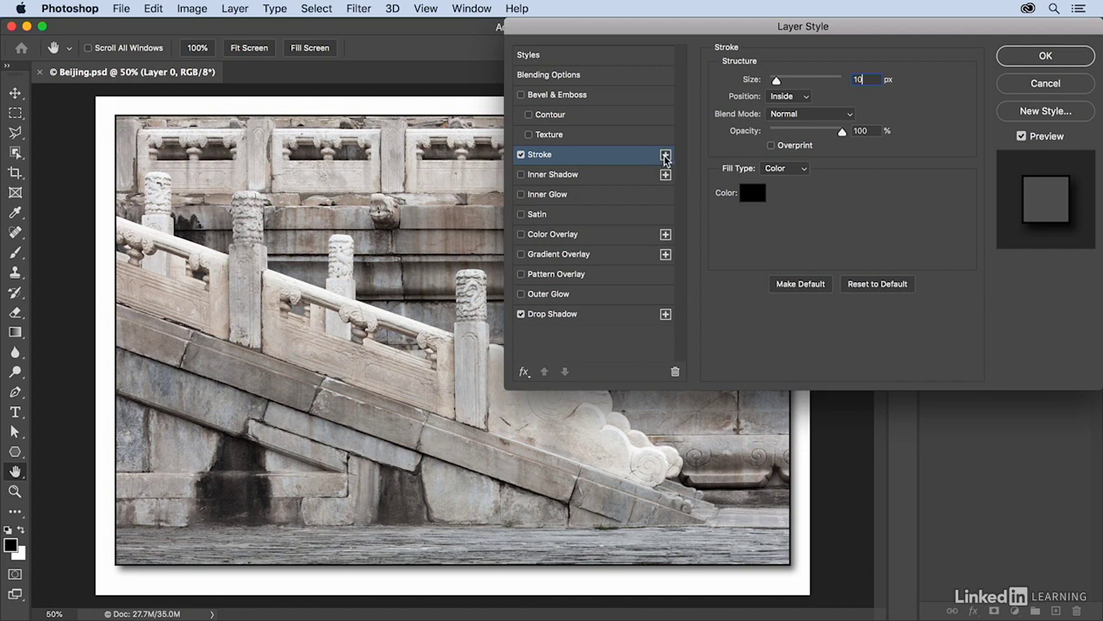
Step: Add a second 25 px stroke and move the lower stroke above the first
{"action": "left_click", "coordinate": [664, 155]}
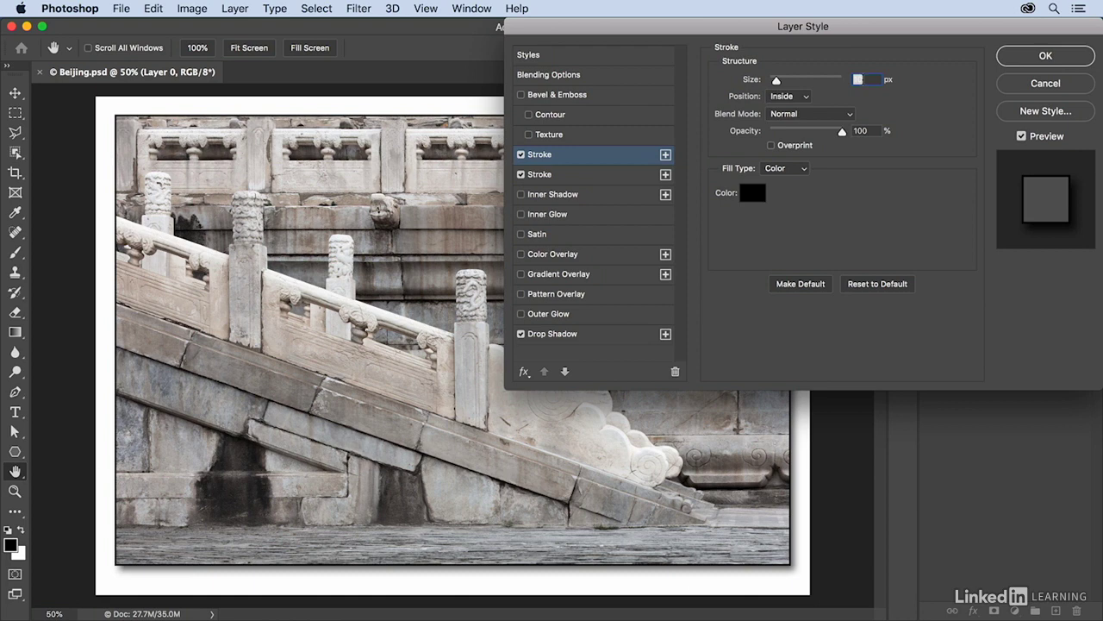
{"action": "type", "text": "25"}
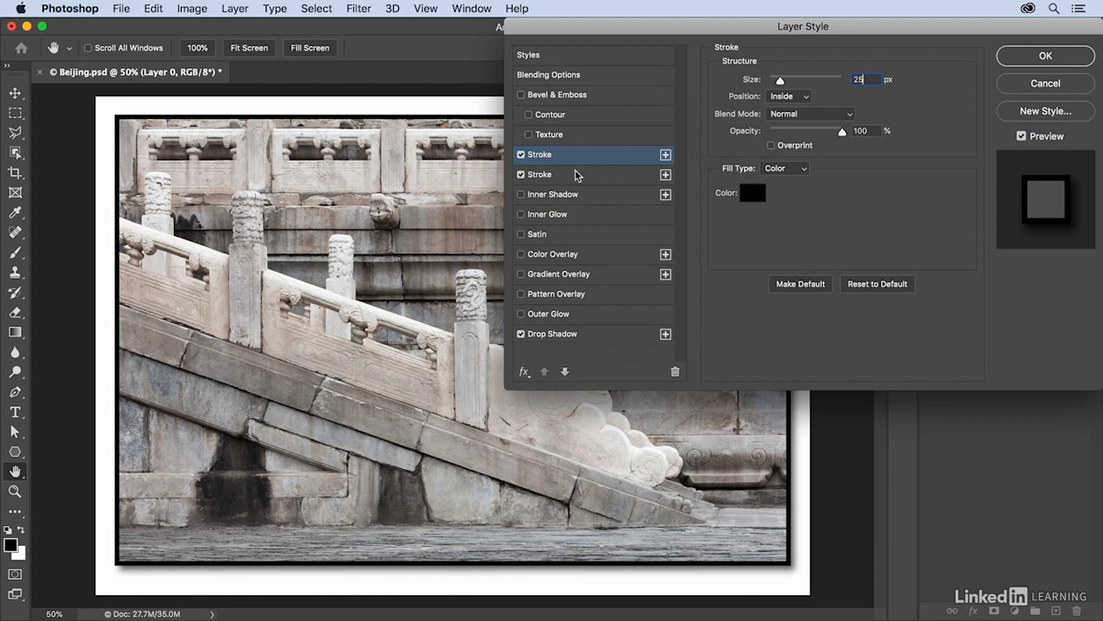
{"action": "left_click", "coordinate": [548, 176]}
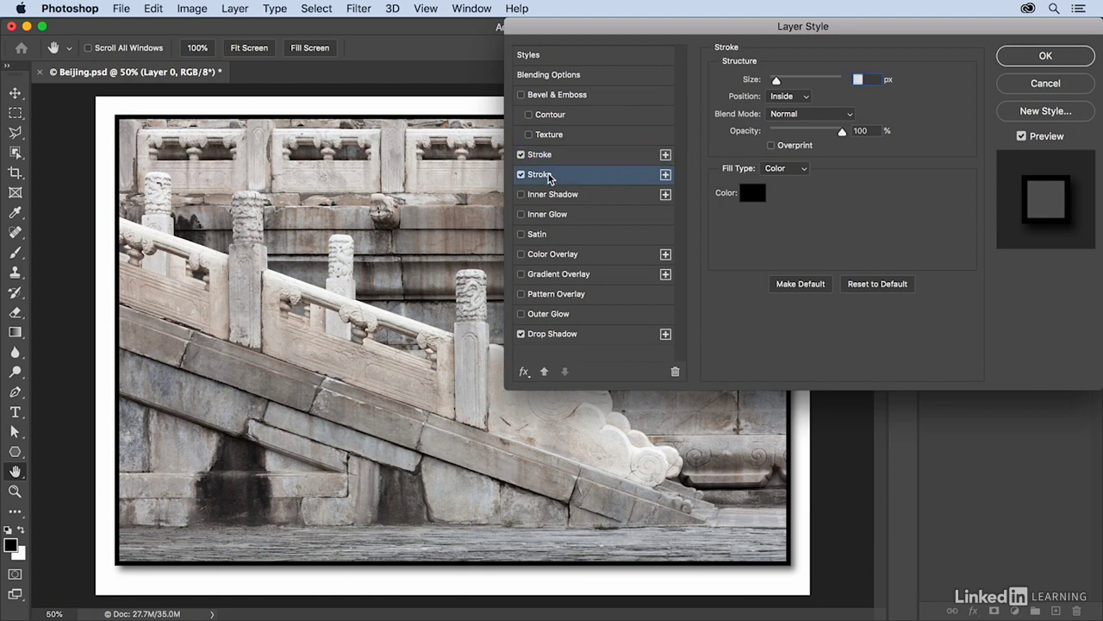
{"action": "left_click", "coordinate": [546, 372]}
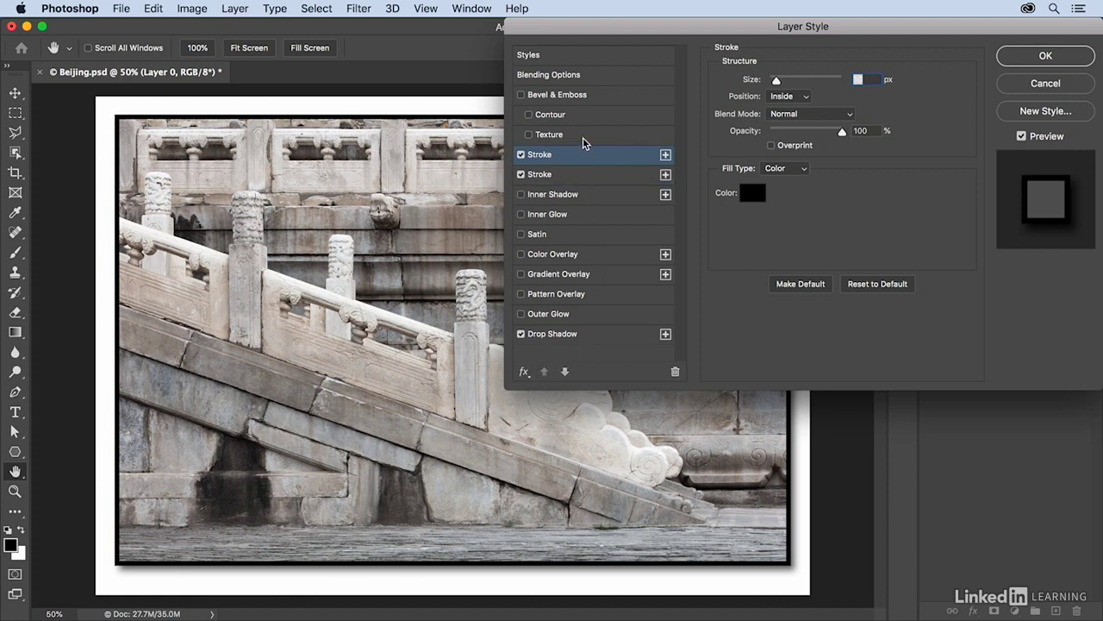
{"action": "left_click", "coordinate": [755, 195]}
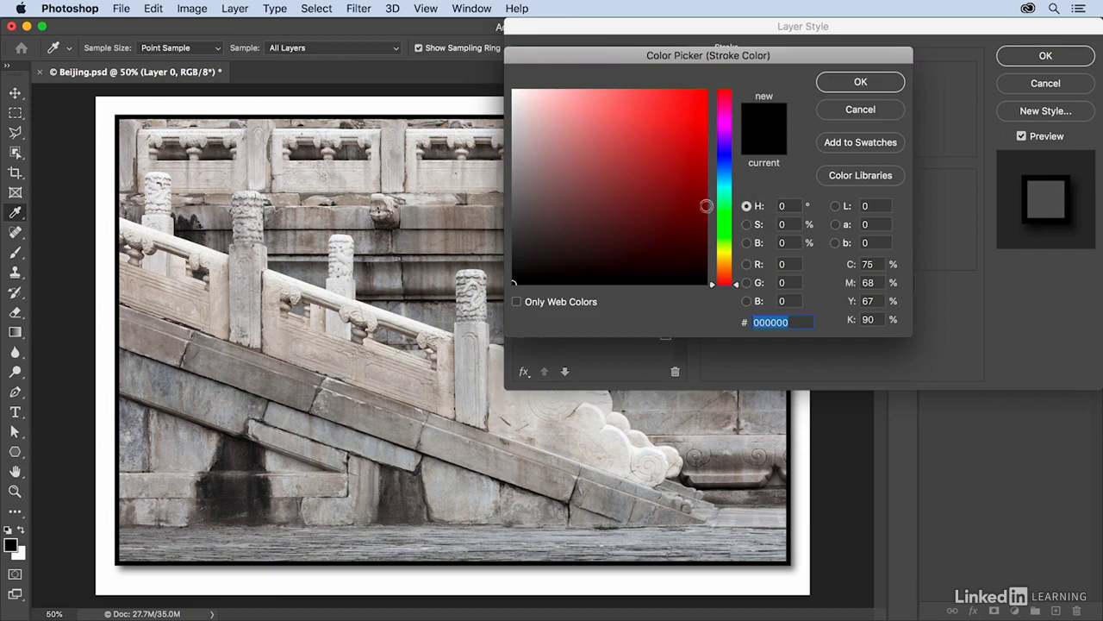
{"action": "left_click_drag", "start_coordinate": [634, 129], "coordinate": [663, 186]}
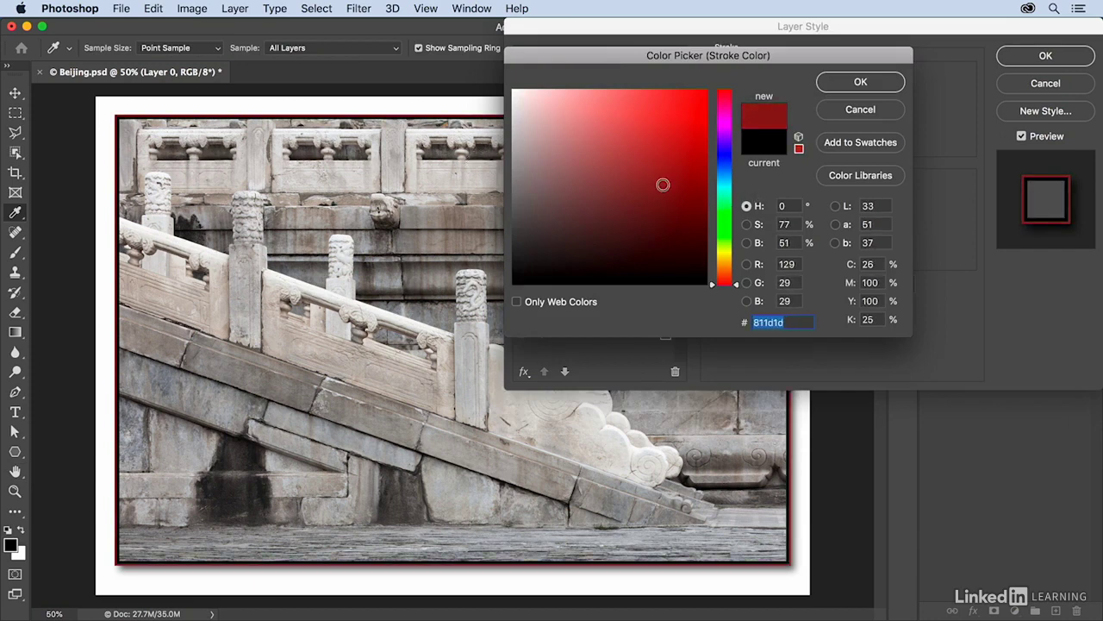
{"action": "left_click", "coordinate": [464, 214]}
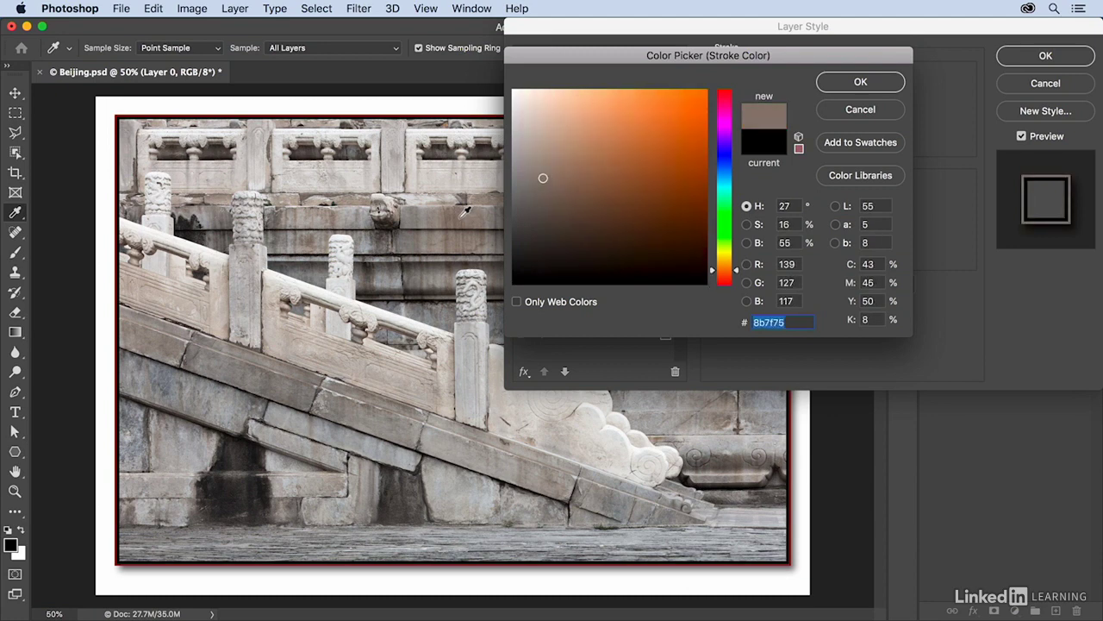
{"action": "left_click_drag", "start_coordinate": [464, 213], "coordinate": [457, 215]}
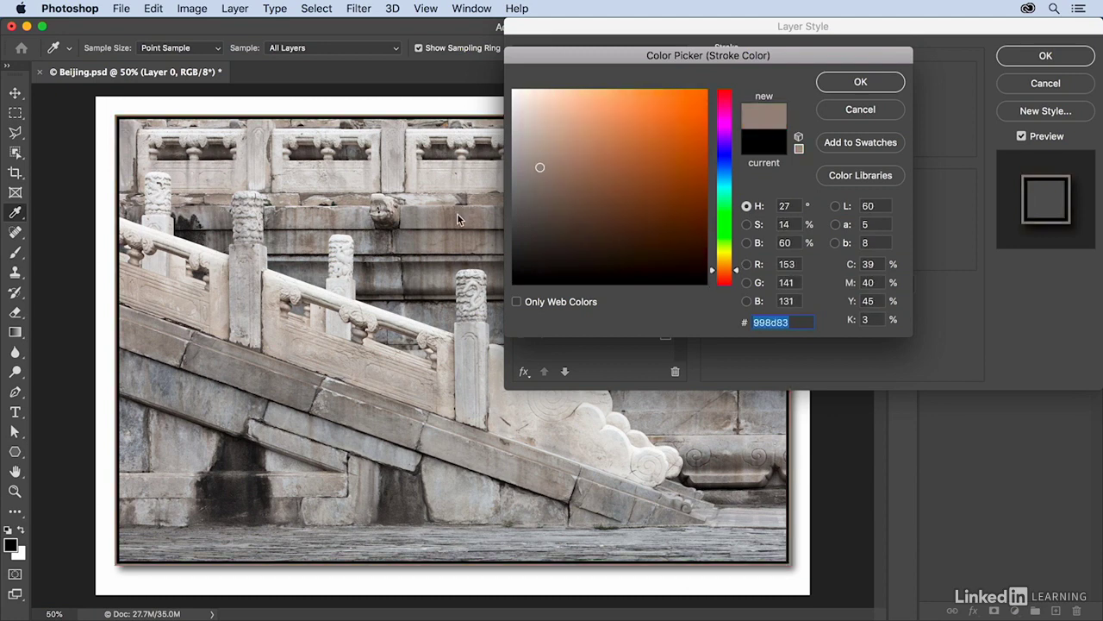
{"action": "left_click", "coordinate": [443, 146]}
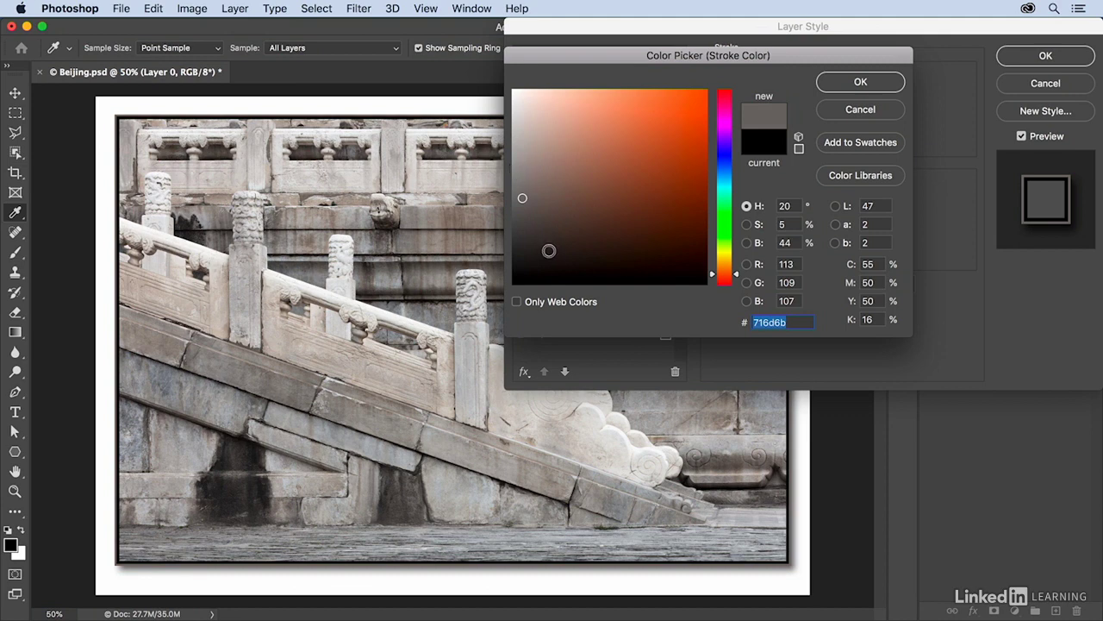
{"action": "left_click_drag", "start_coordinate": [522, 198], "coordinate": [513, 283]}
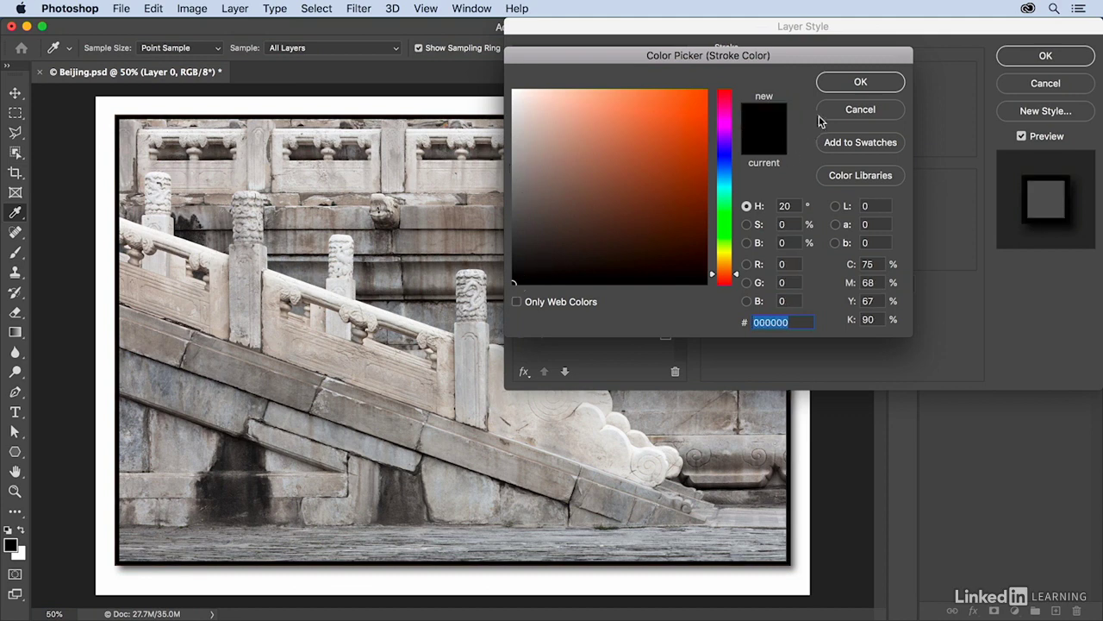
{"action": "left_click", "coordinate": [831, 82]}
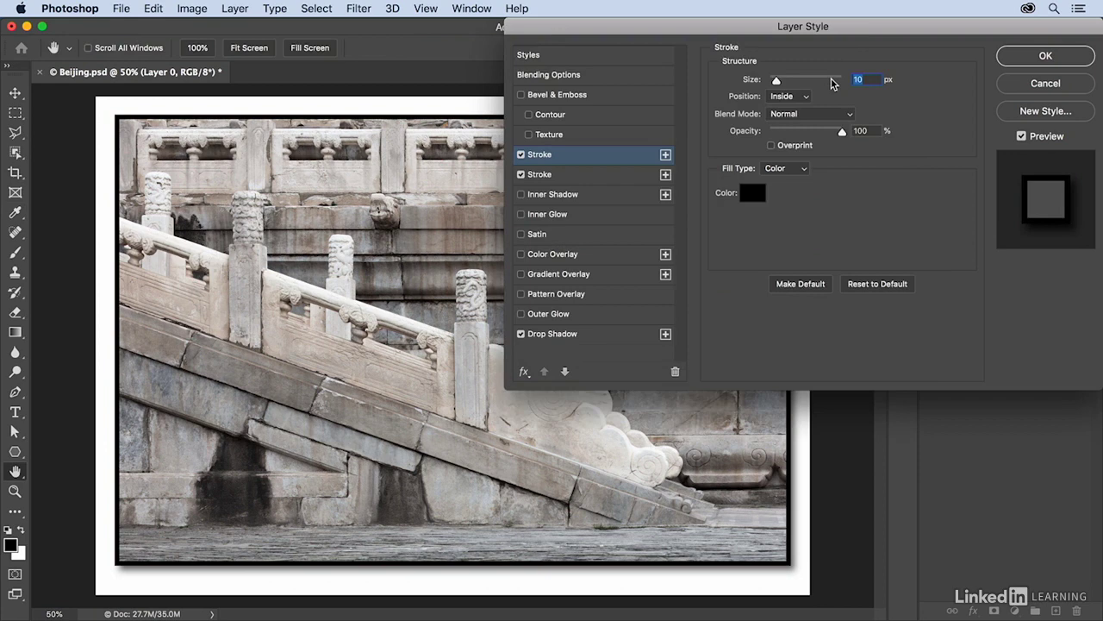
Step: Revert the stroke colour to black 000000, make the stroke 20 px, and apply the style
{"action": "left_click", "coordinate": [753, 193]}
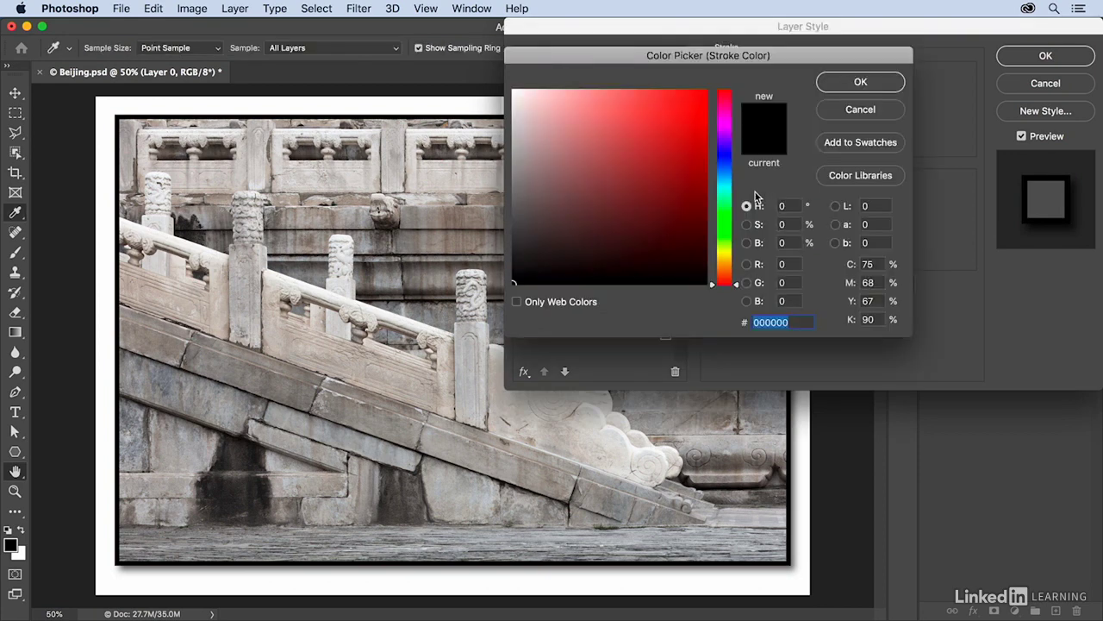
{"action": "left_click", "coordinate": [613, 131]}
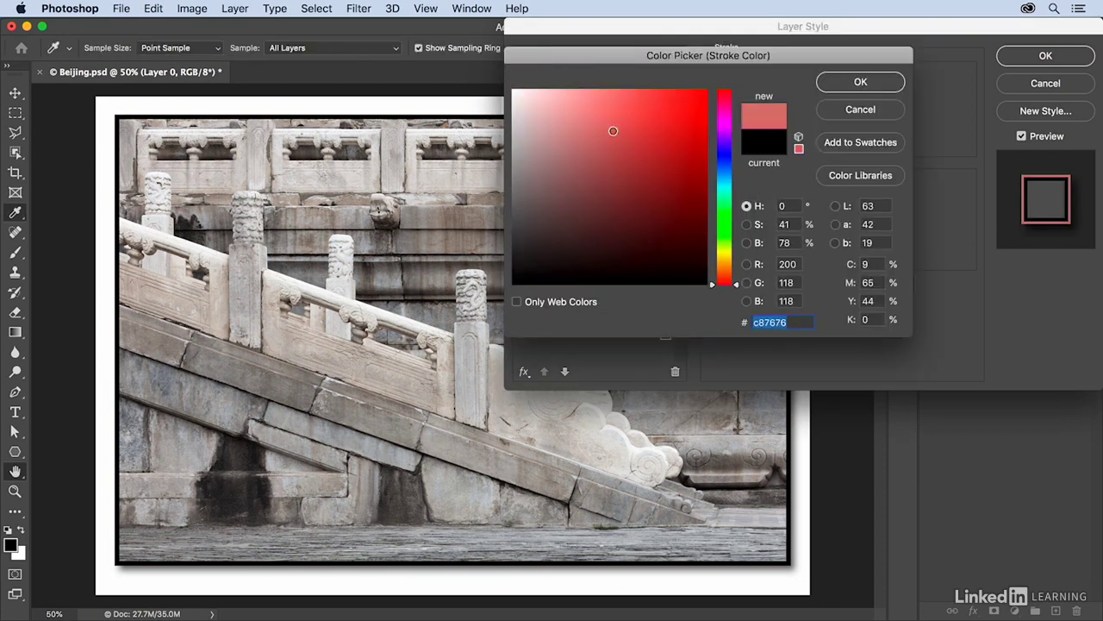
{"action": "left_click_drag", "start_coordinate": [613, 131], "coordinate": [663, 185]}
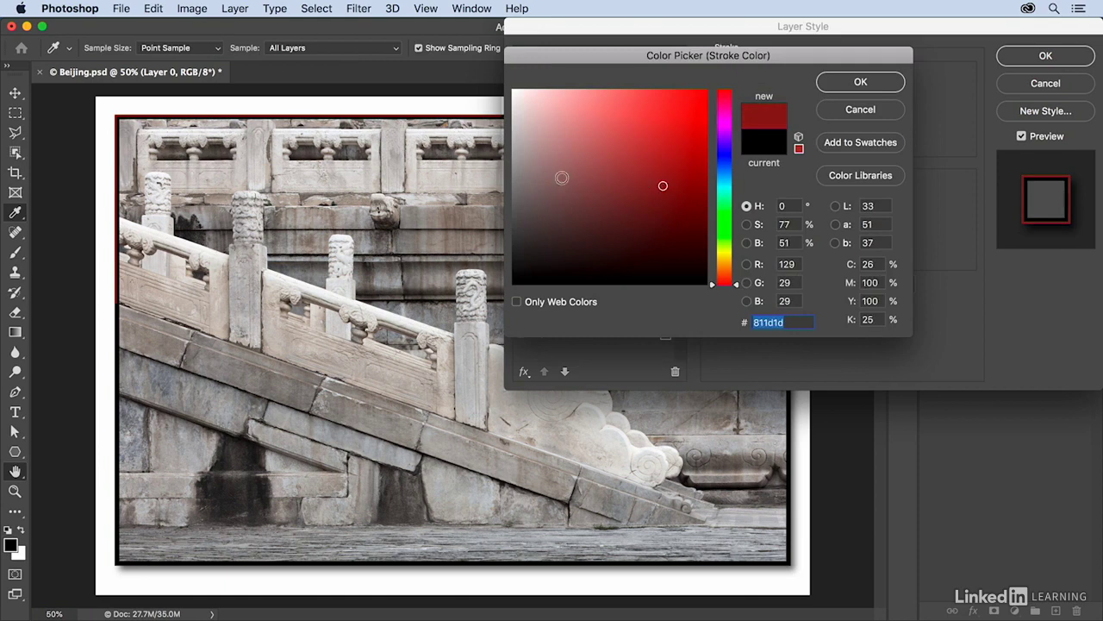
{"action": "left_click_drag", "start_coordinate": [467, 215], "coordinate": [463, 213]}
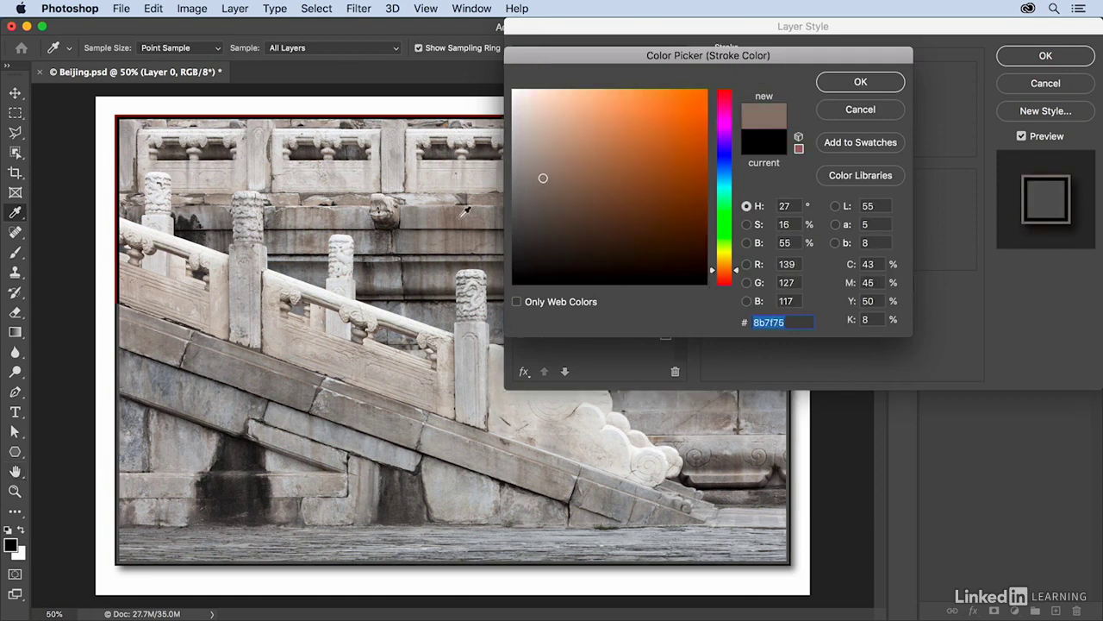
{"action": "type", "text": "000000"}
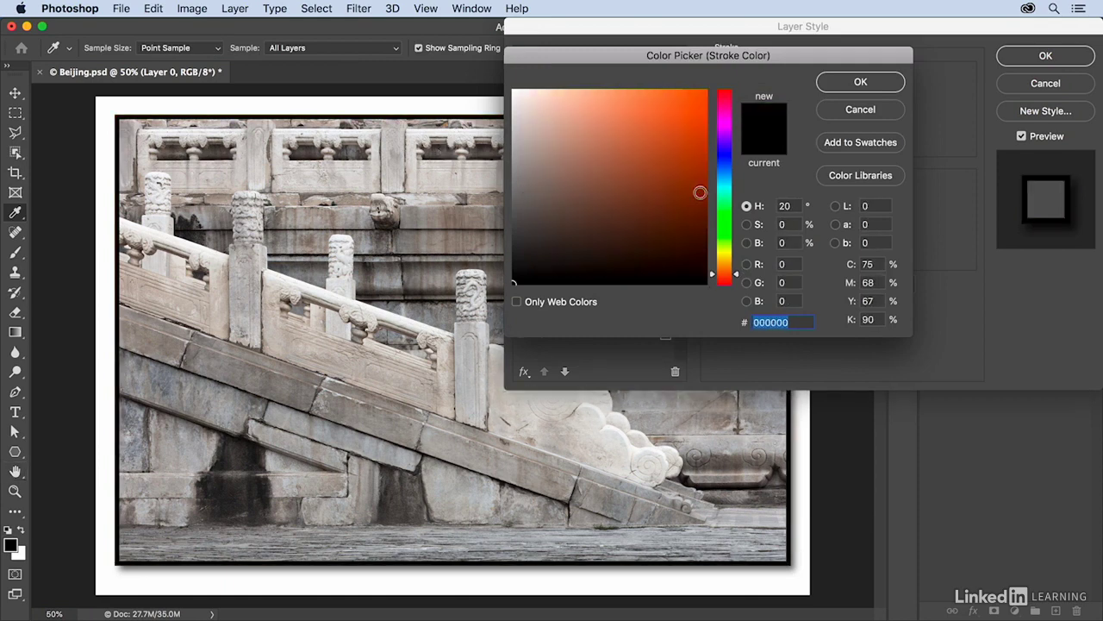
{"action": "left_click", "coordinate": [832, 83]}
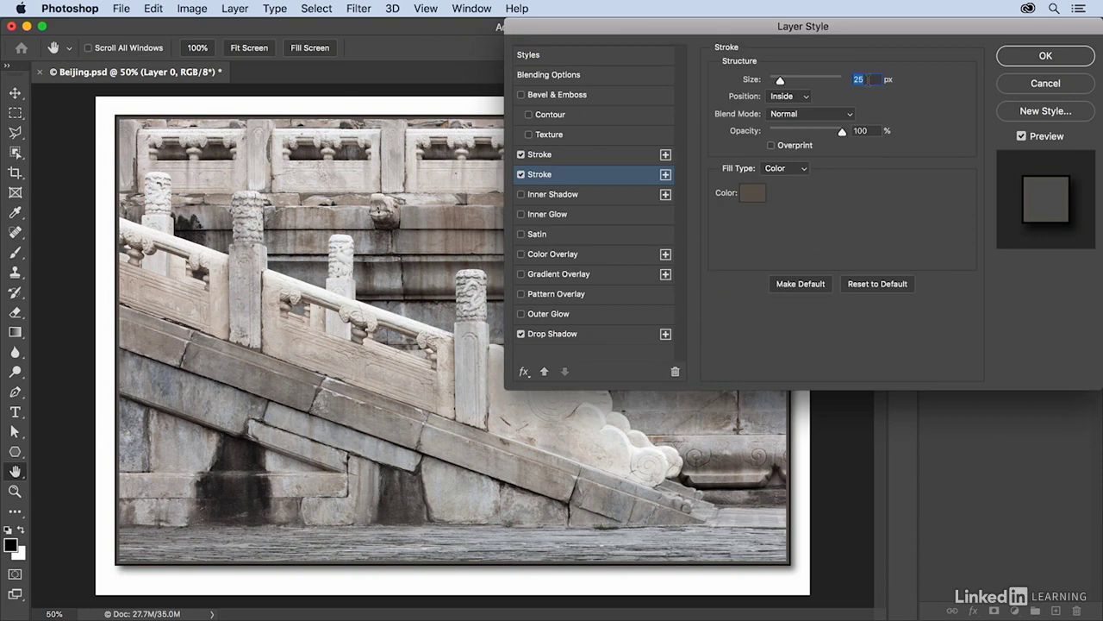
{"action": "type", "text": "20"}
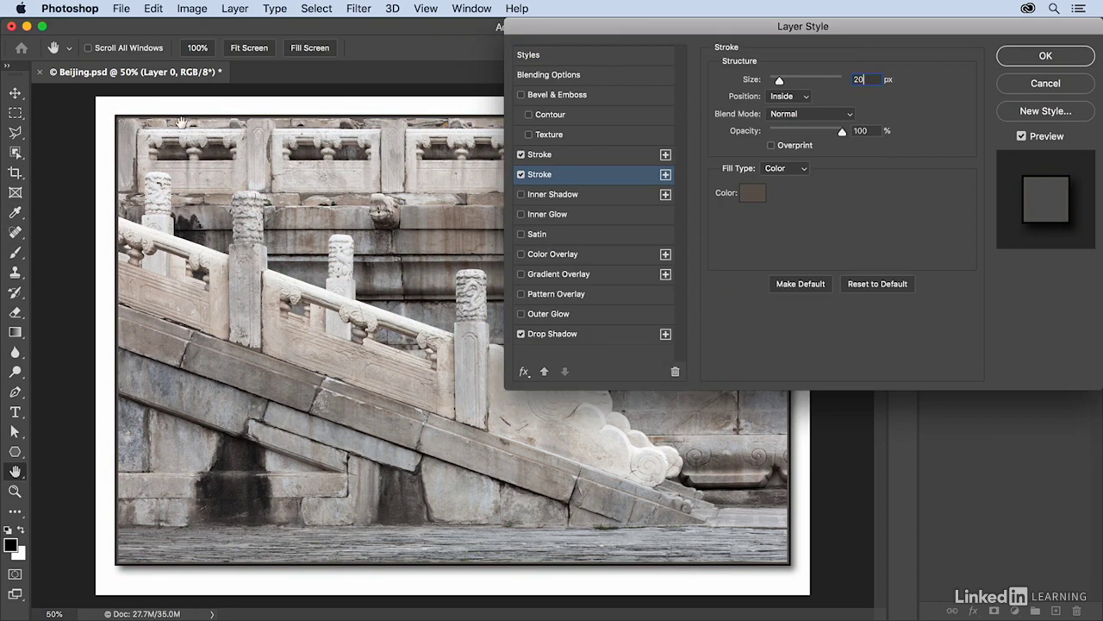
{"action": "left_click", "coordinate": [1019, 59]}
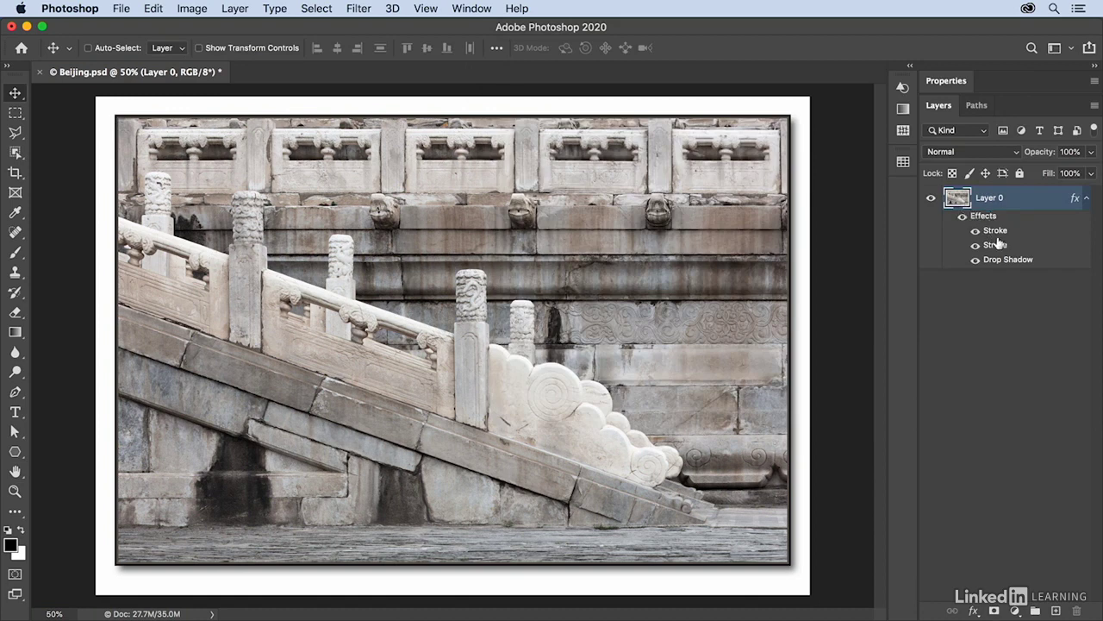
Step: Toggle both Stroke effects' visibility, drag one Stroke to the trash, and hide the other
{"action": "left_click", "coordinate": [975, 230]}
{"action": "left_click", "coordinate": [976, 245]}
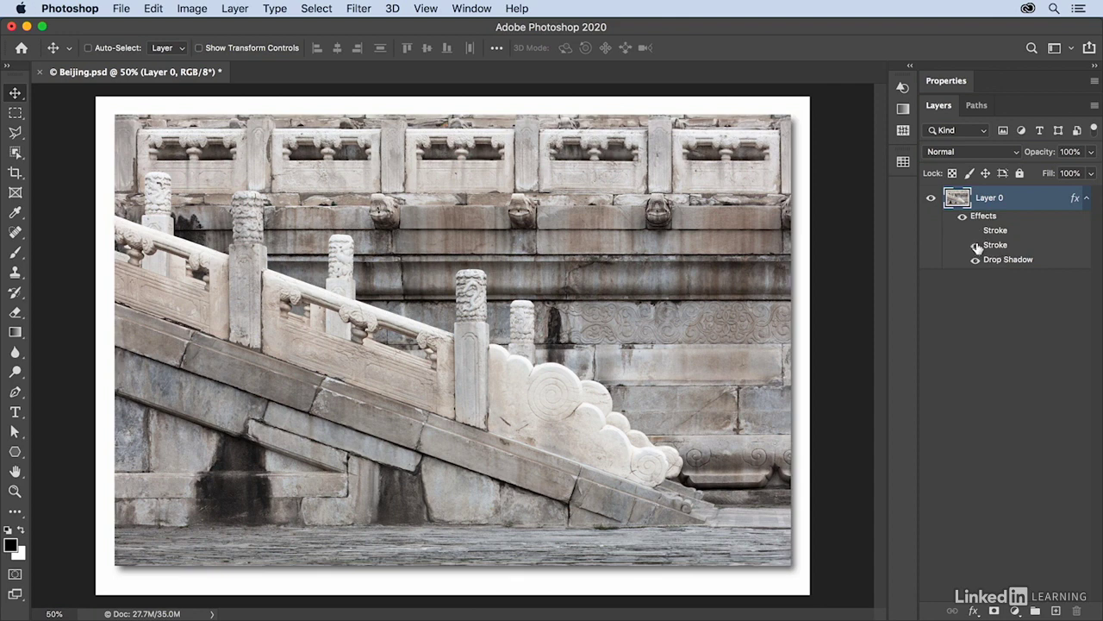
{"action": "left_click", "coordinate": [976, 246]}
{"action": "left_click", "coordinate": [976, 231]}
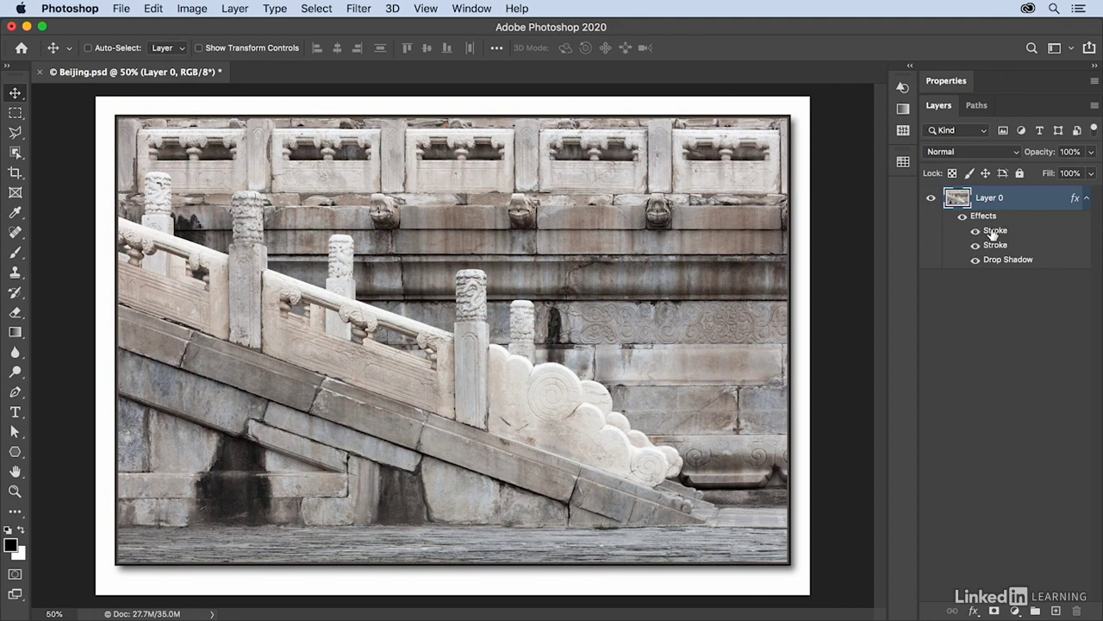
{"action": "left_click_drag", "start_coordinate": [987, 233], "coordinate": [1075, 610]}
{"action": "left_click", "coordinate": [976, 231]}
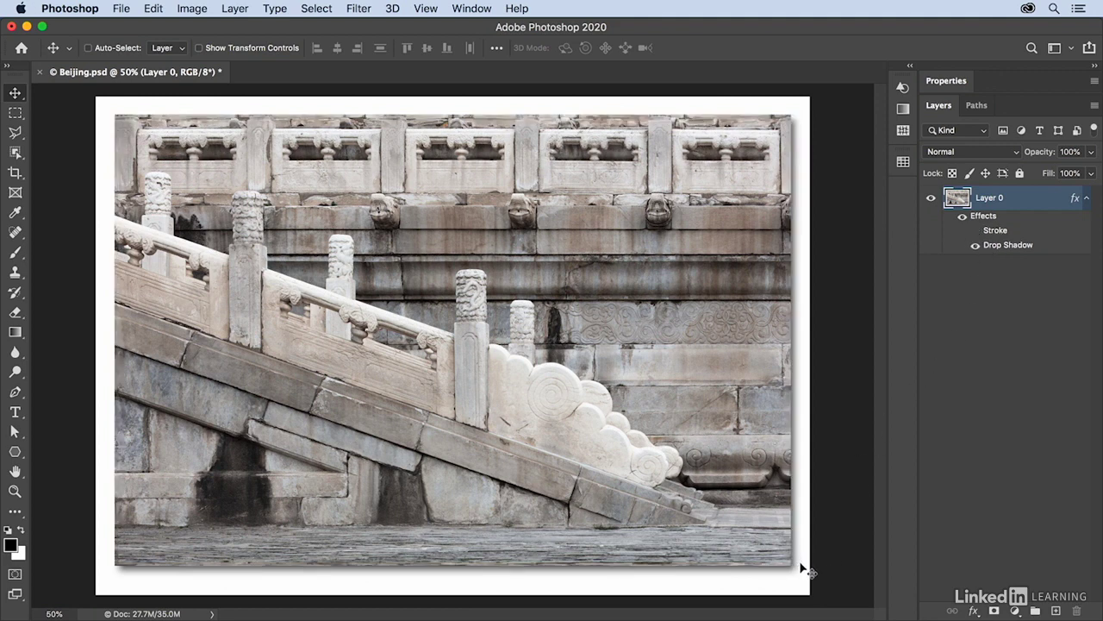
Step: Reopen the Drop Shadow settings and reduce its distance from 33 to 27 px
{"action": "double_click", "coordinate": [1010, 246]}
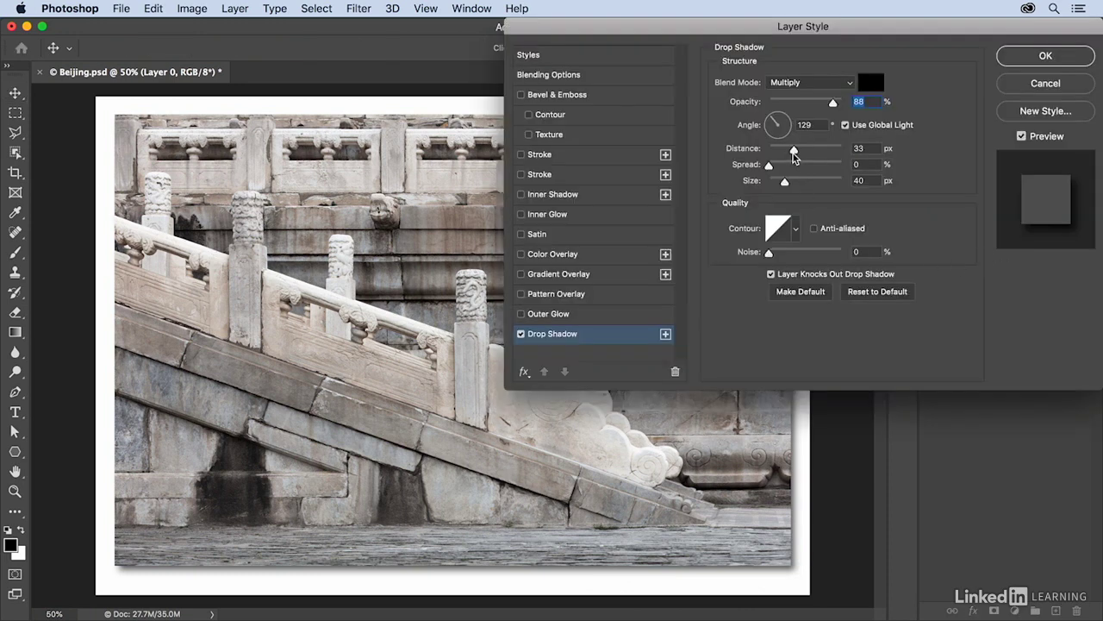
{"action": "left_click_drag", "start_coordinate": [794, 151], "coordinate": [790, 151]}
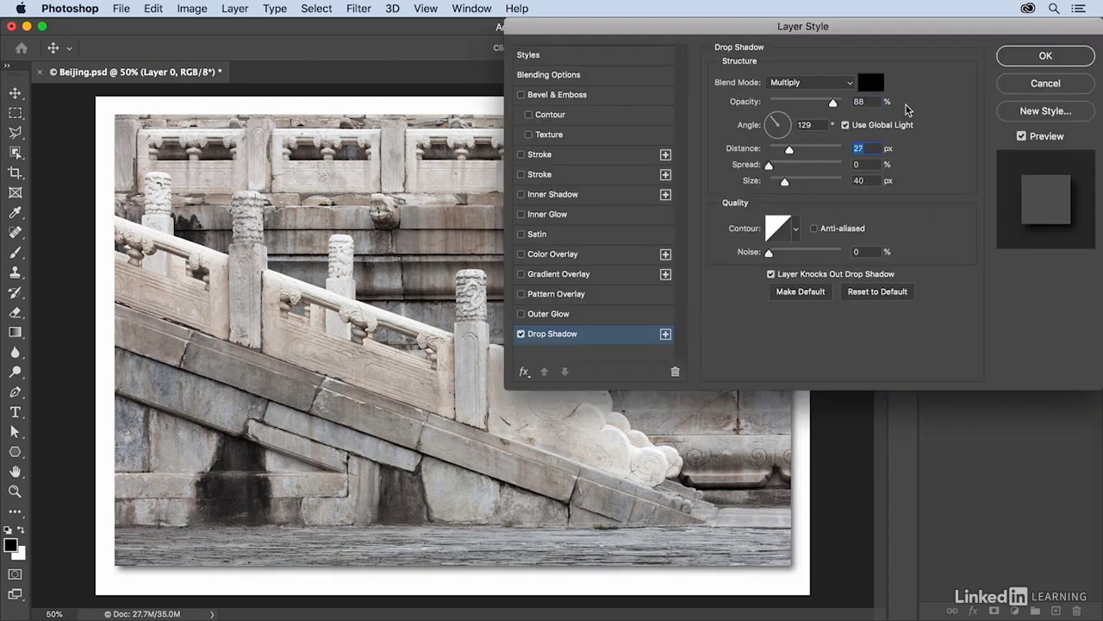
{"action": "left_click", "coordinate": [1009, 57]}
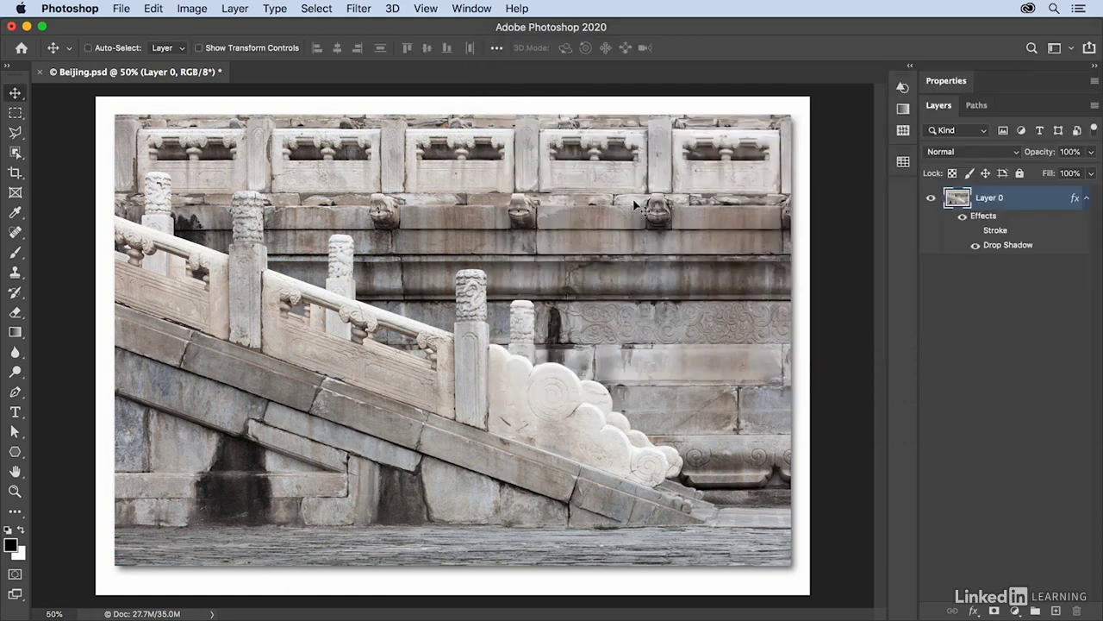